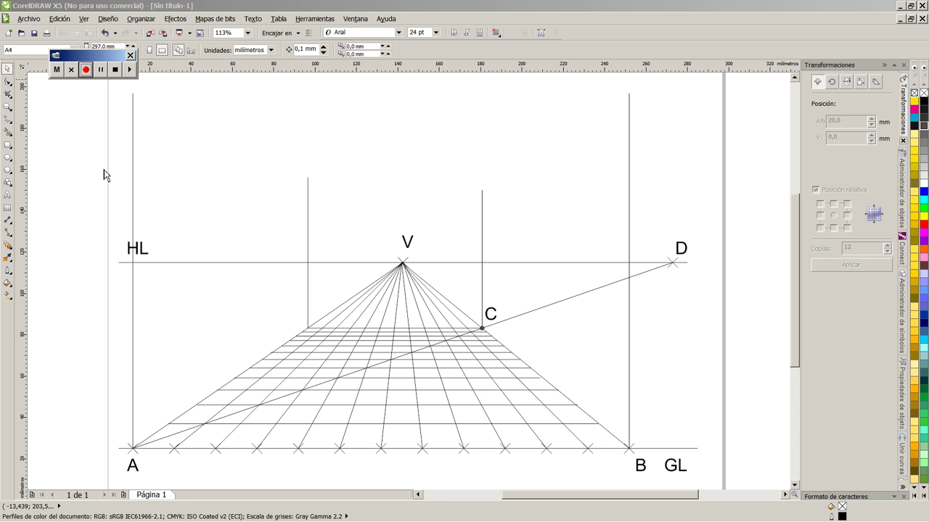
Step: Draw a horizontal top line across both tall outer verticals, then deselect it
click(9, 121)
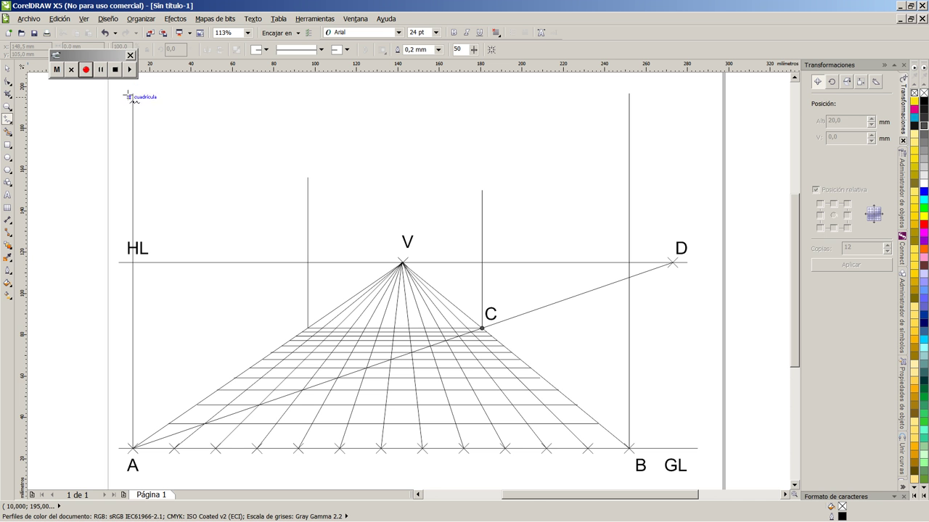
drag(133, 96, 629, 94)
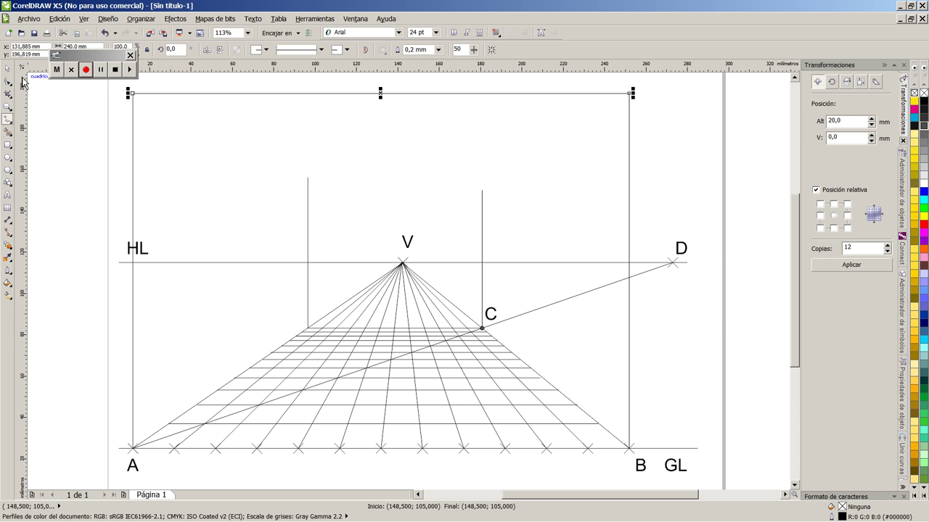
click(9, 68)
click(609, 125)
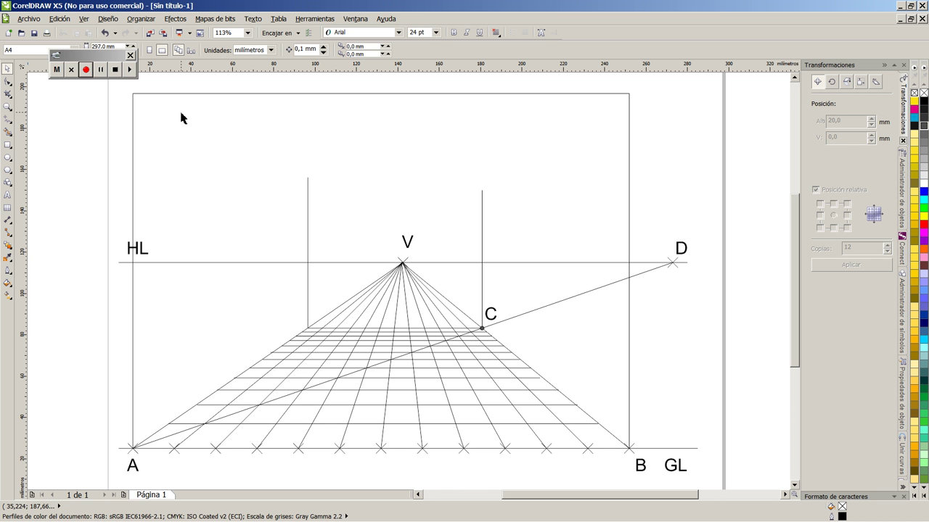
Step: Draw the ceiling edges from the front frame's top corners to vanishing point V
click(9, 135)
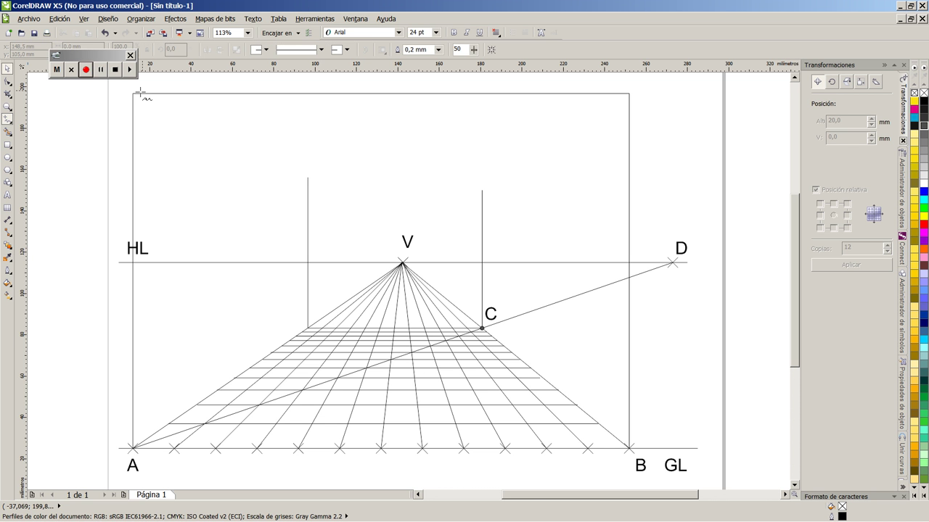
mouse_move(133, 94)
mouse_down()
mouse_move(197, 117)
mouse_move(404, 263)
mouse_move(628, 94)
mouse_up()
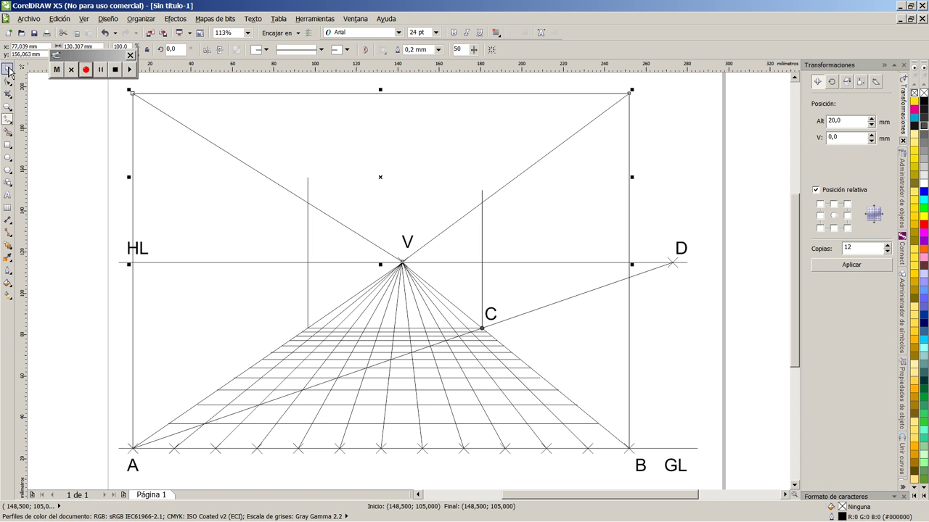
click(7, 69)
click(92, 126)
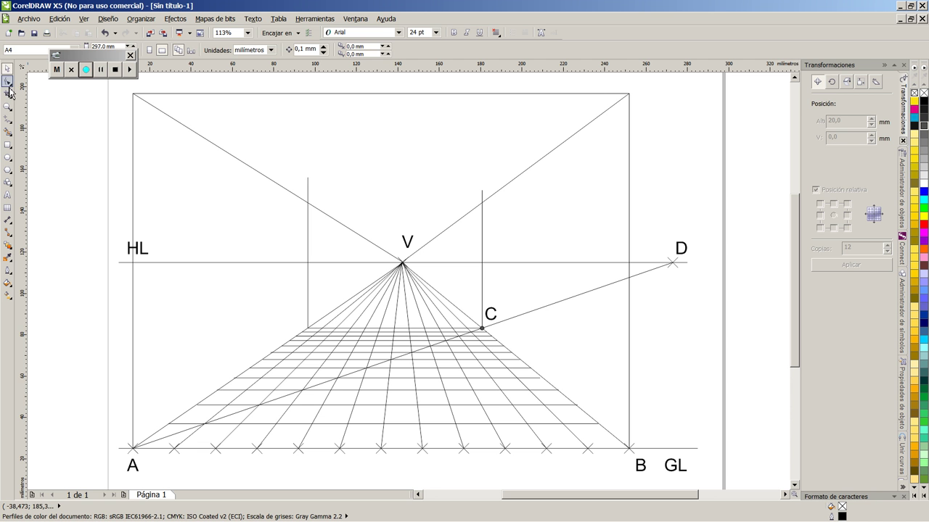
Step: Pull the tops of both inner verticals down onto the ceiling diagonals
click(9, 87)
click(308, 181)
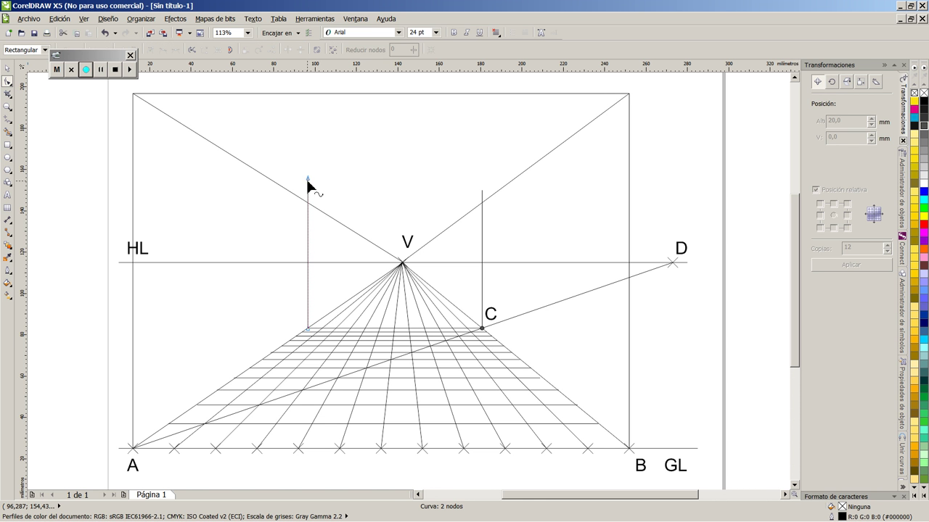
drag(308, 178, 309, 208)
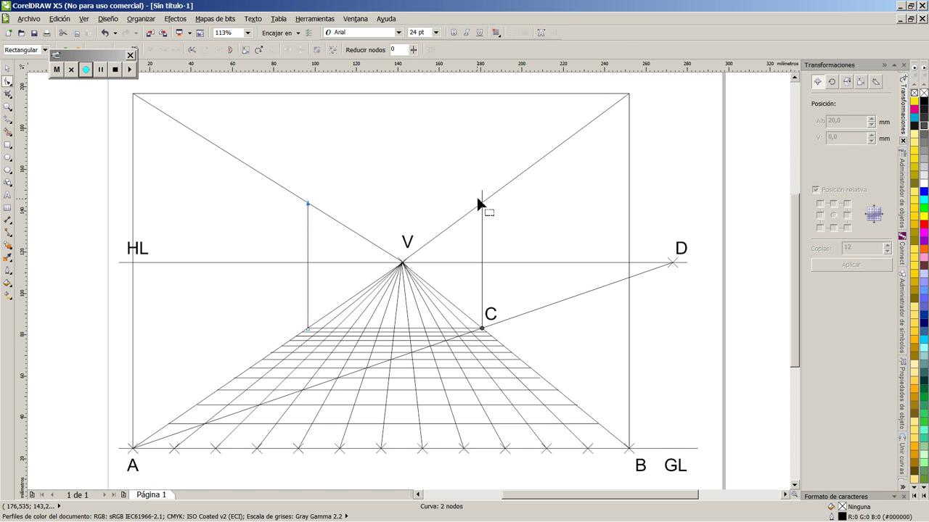
click(482, 218)
drag(481, 190, 487, 203)
Step: Draw the back wall's top edge between the two trimmed inner verticals
click(9, 119)
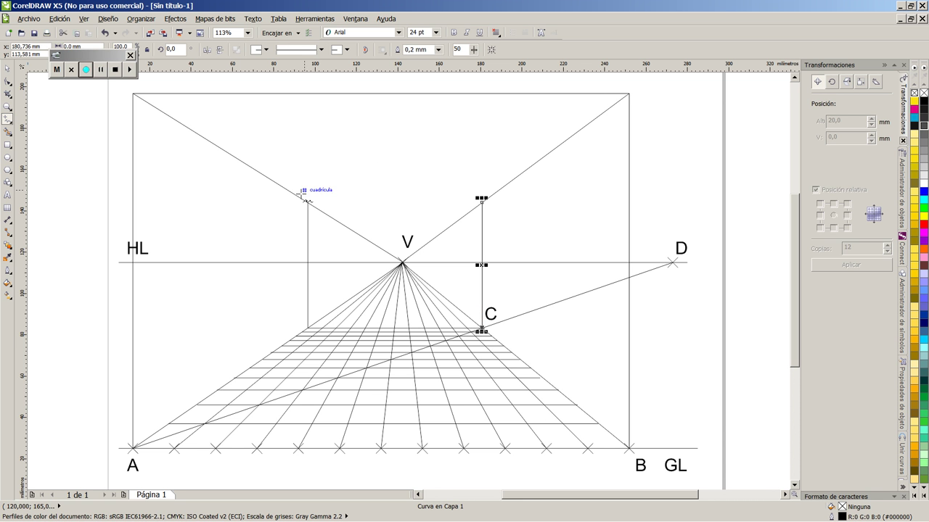
drag(307, 203, 482, 203)
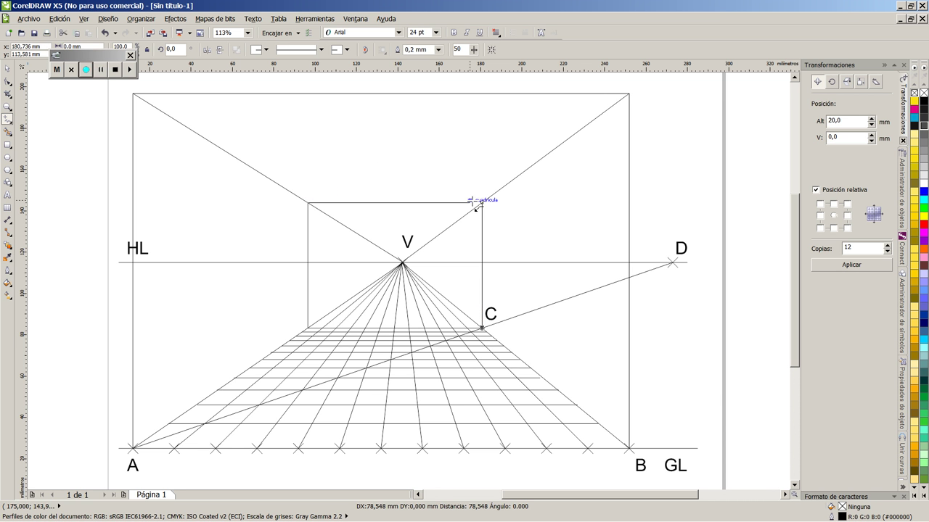
click(481, 203)
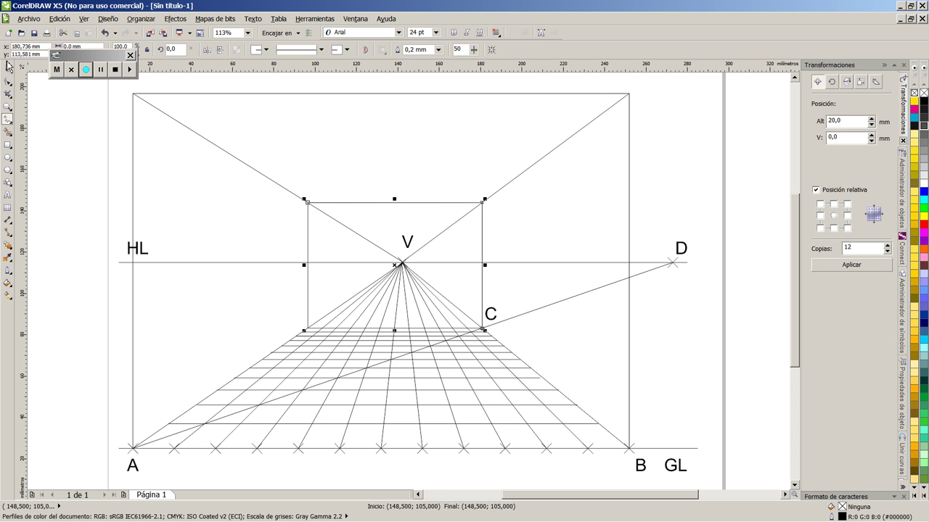
click(8, 67)
click(599, 238)
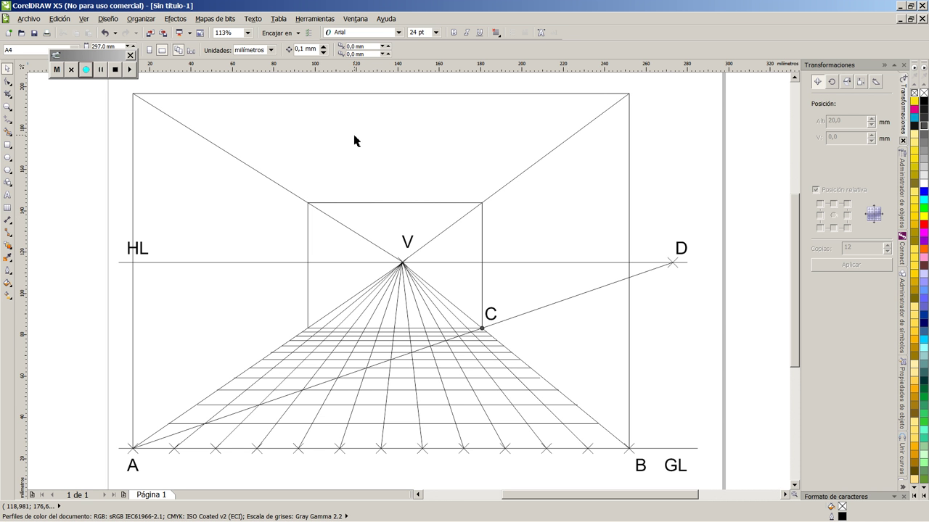
Step: Draw the window's upper and lower guidelines from the left wall edge to V
click(8, 121)
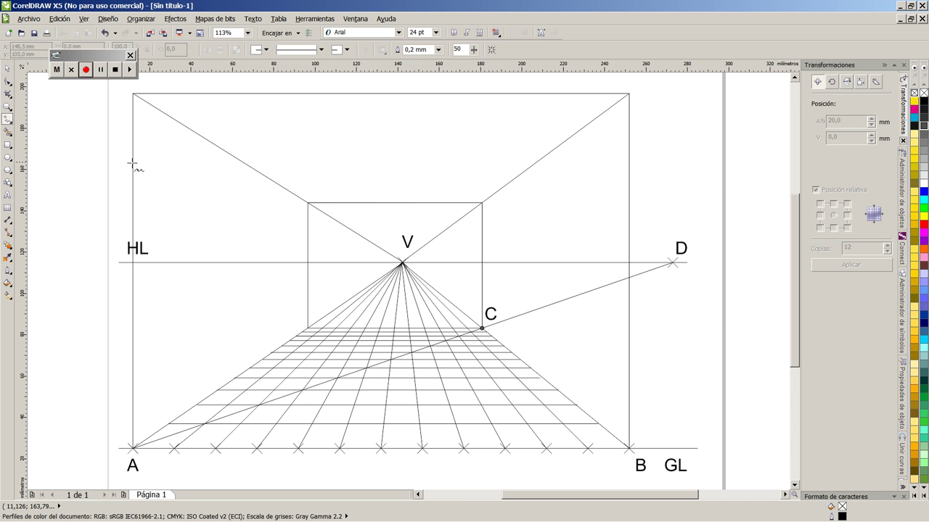
drag(134, 163, 405, 263)
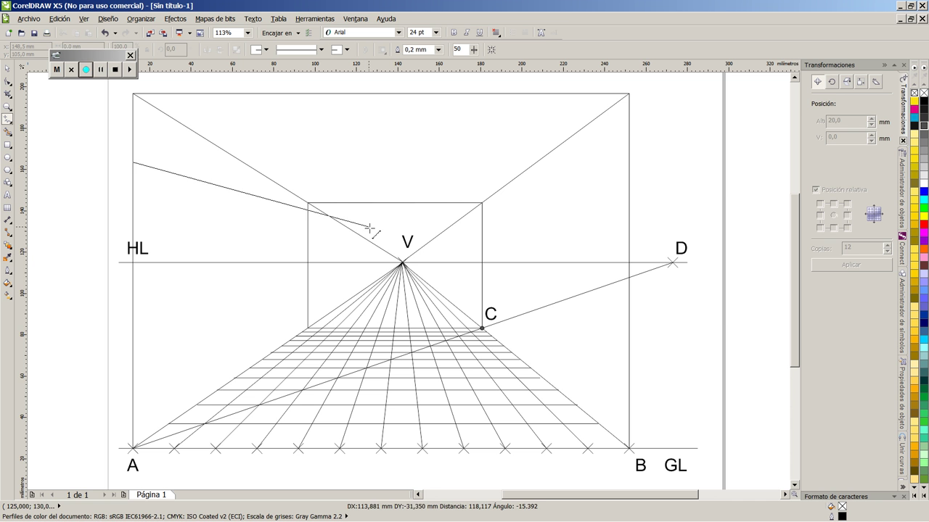
click(404, 262)
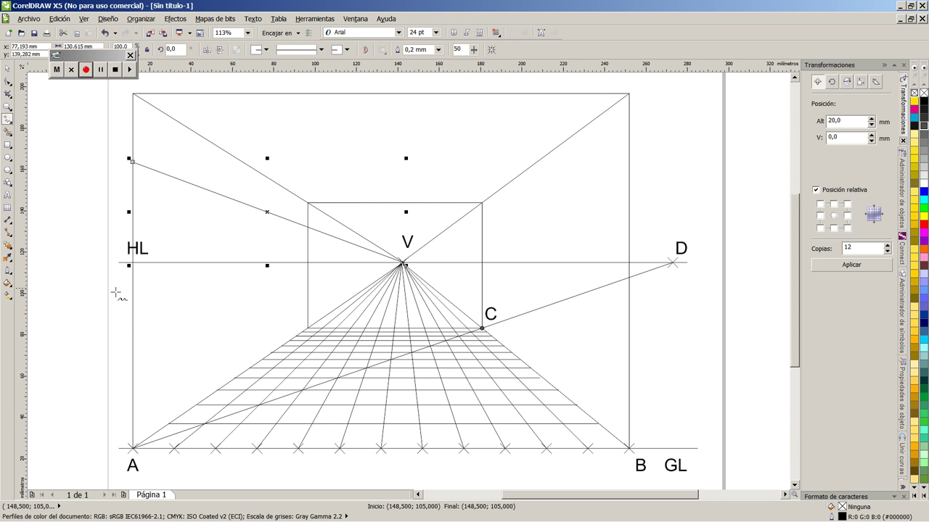
key(Escape)
drag(135, 308, 404, 262)
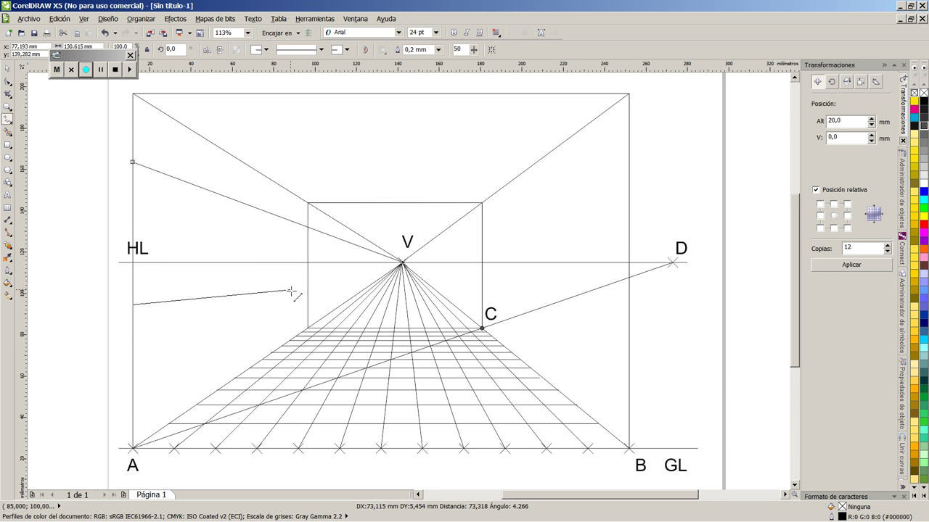
click(404, 263)
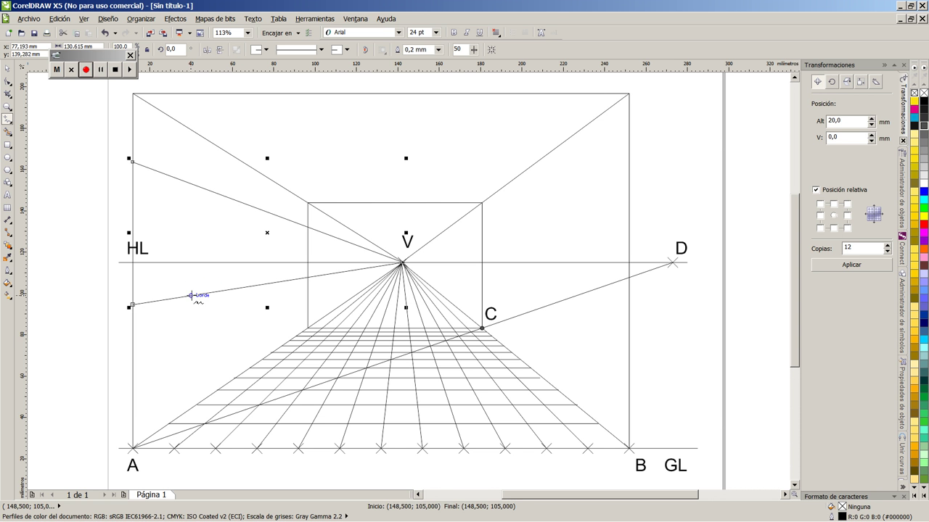
Step: Draw the window's near and far vertical edges between the left-wall guidelines
key(Escape)
drag(192, 296, 191, 183)
click(193, 185)
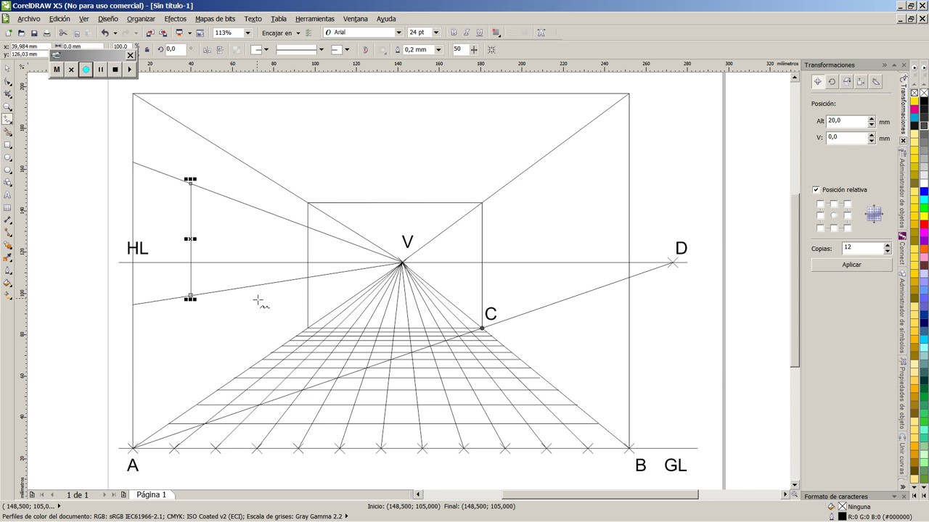
drag(252, 286, 252, 208)
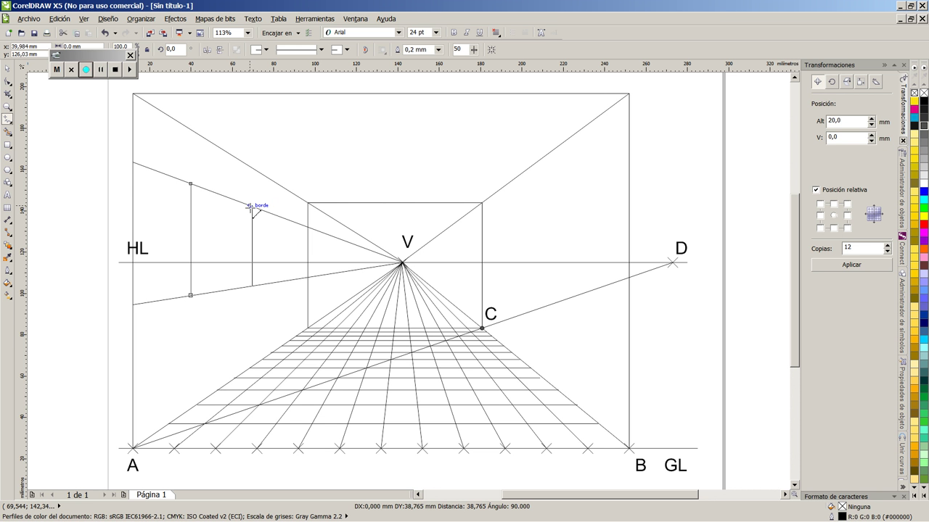
drag(252, 208, 251, 206)
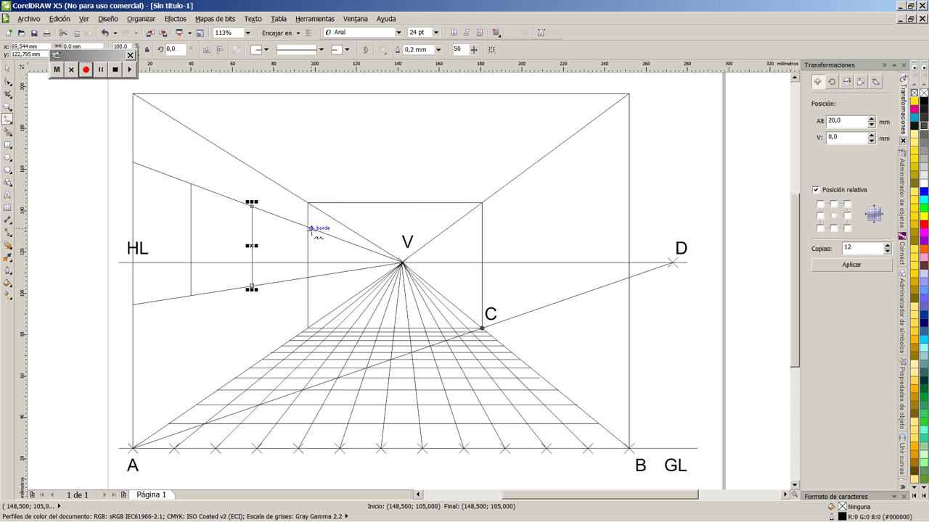
key(space)
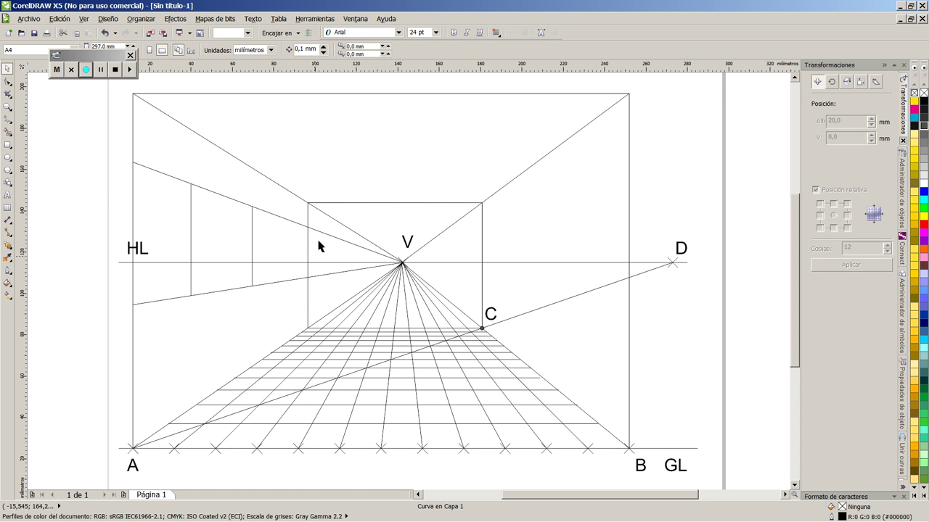
Step: Trim the window guidelines to the corners of the window's vertical edges
click(8, 81)
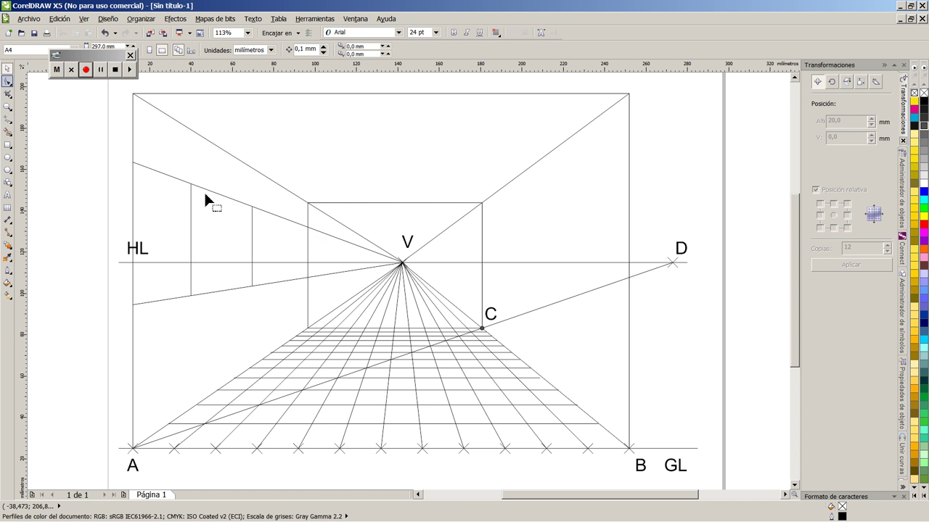
click(135, 163)
drag(135, 164, 191, 185)
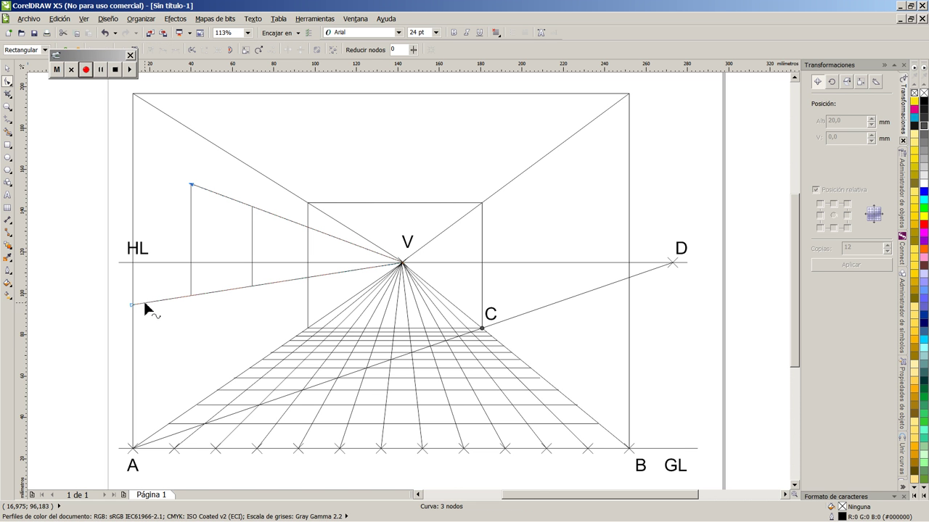
drag(132, 305, 190, 295)
drag(403, 263, 256, 283)
click(254, 290)
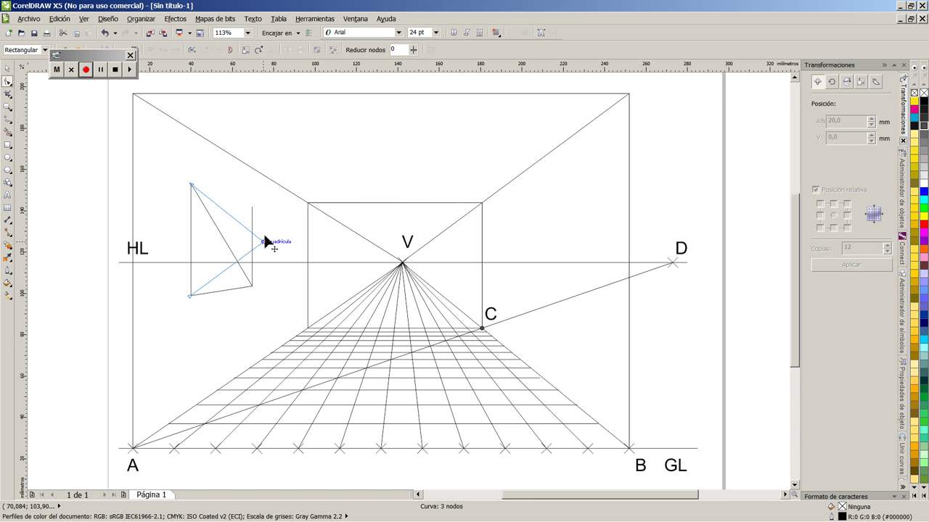
drag(252, 287, 251, 208)
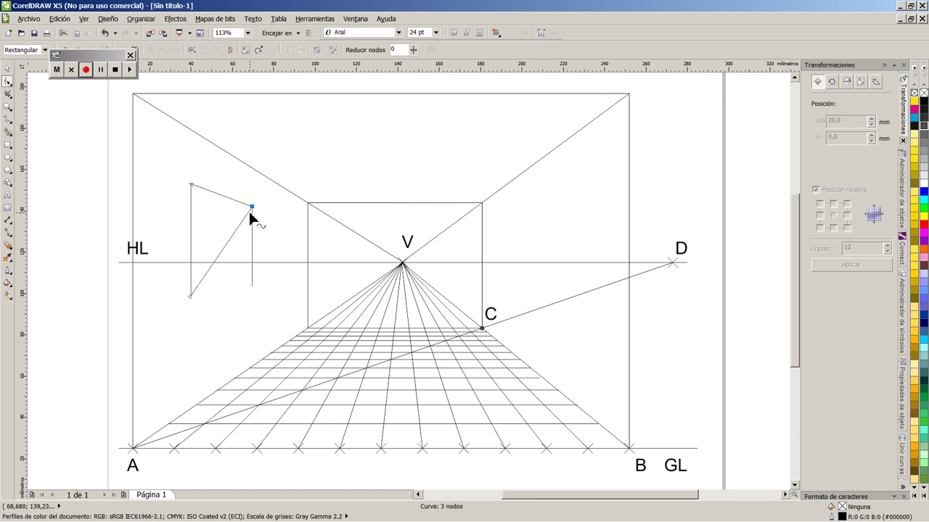
drag(99, 55, 83, 98)
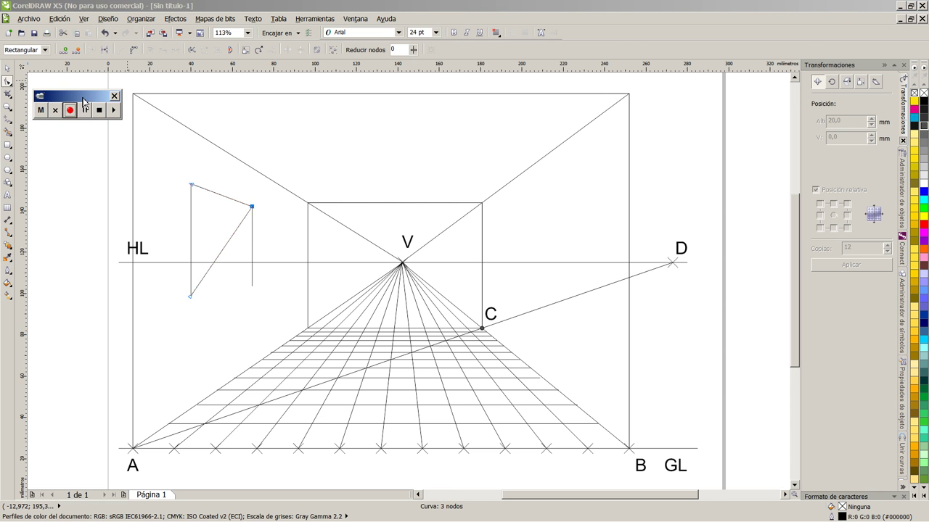
click(160, 124)
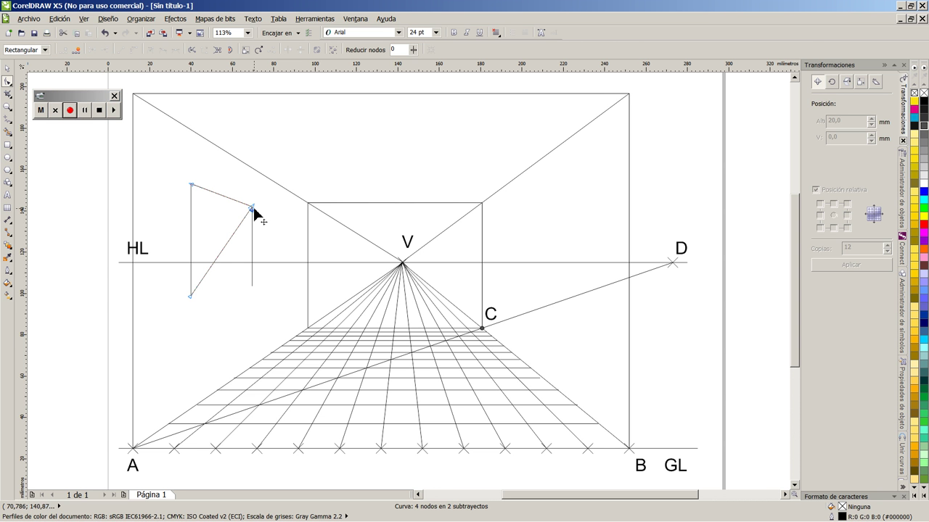
drag(190, 295, 252, 286)
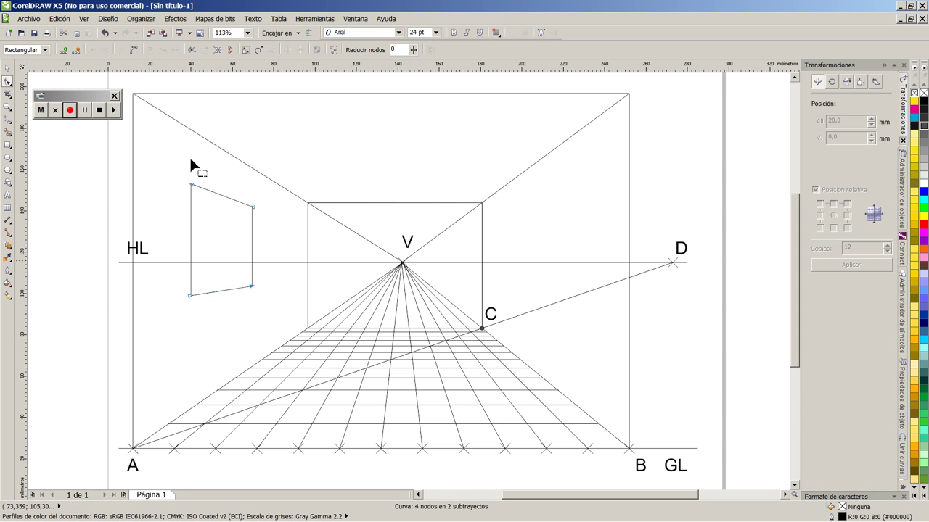
Step: Select all four window edges and combine them into one curve
key(space)
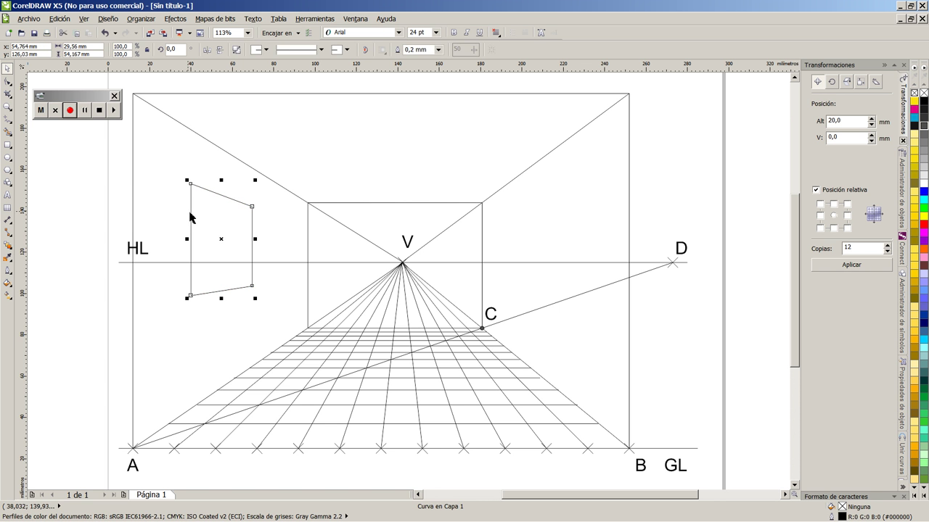
shift+click(191, 217)
shift+click(251, 229)
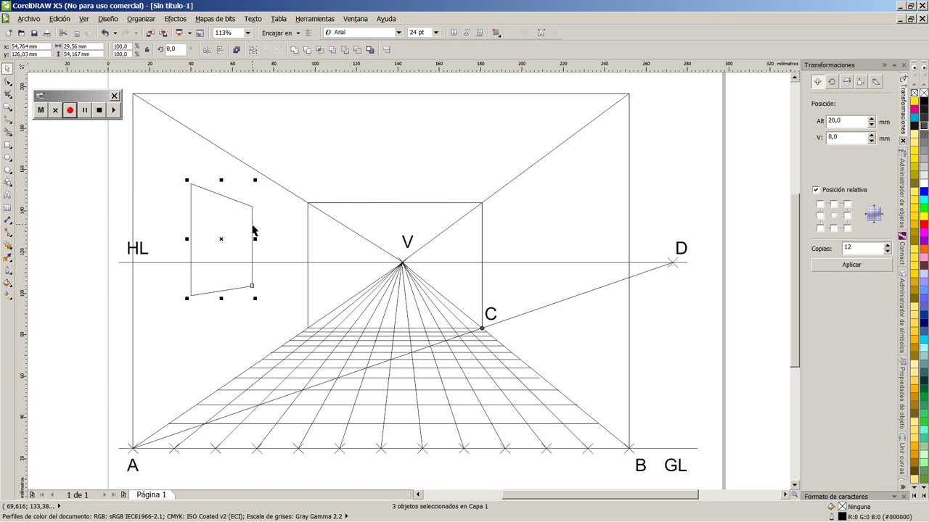
click(140, 19)
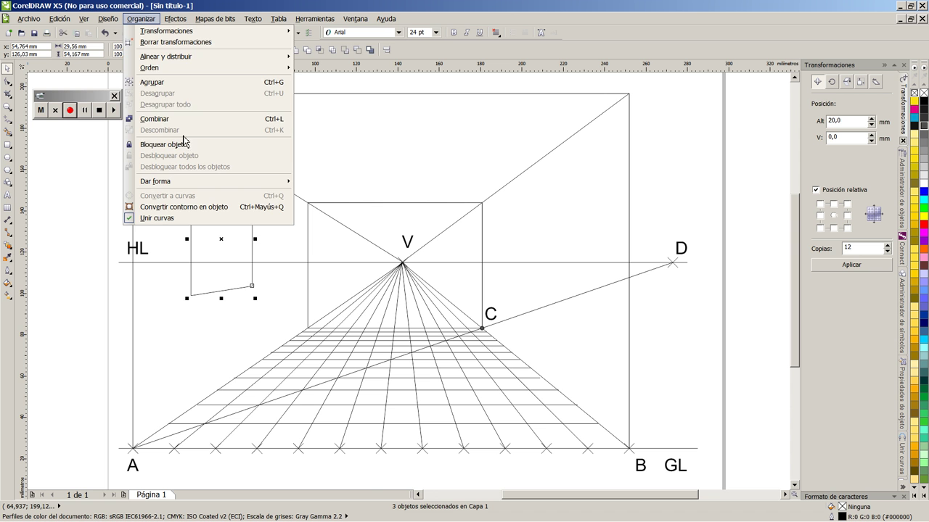
click(179, 119)
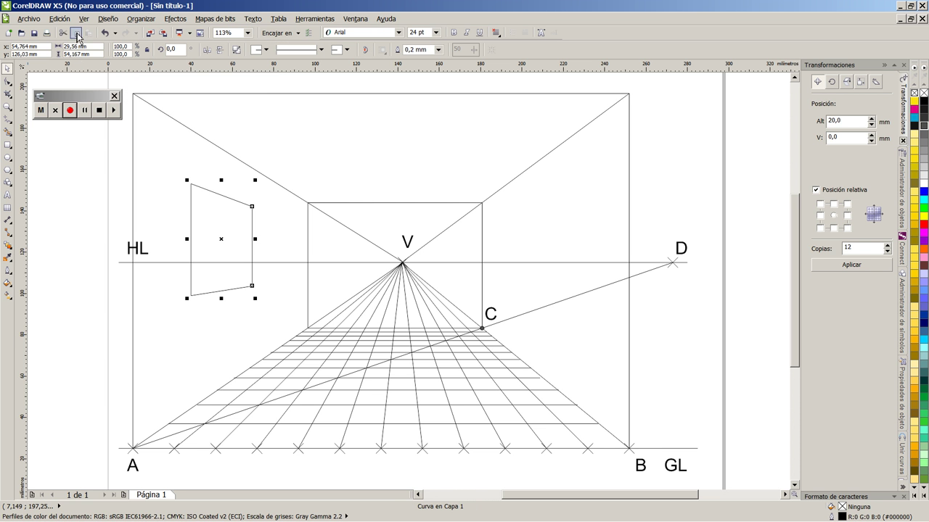
Step: Join the window's corner nodes into a closed shape and fill it grey
click(8, 81)
drag(185, 166, 196, 203)
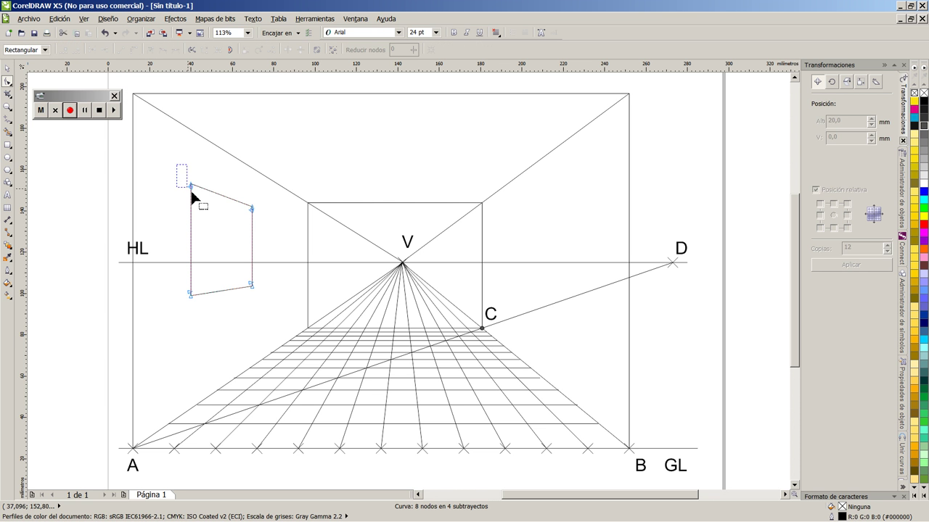
click(203, 50)
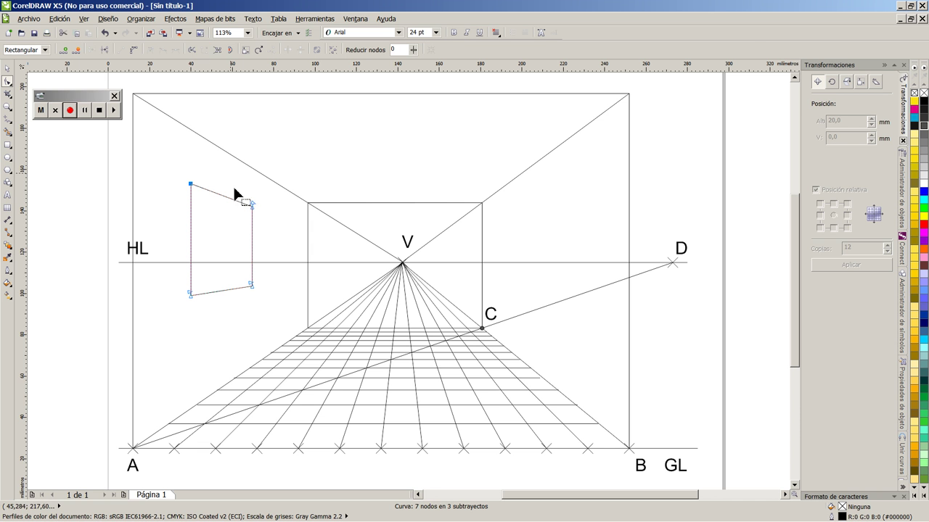
click(251, 207)
click(203, 50)
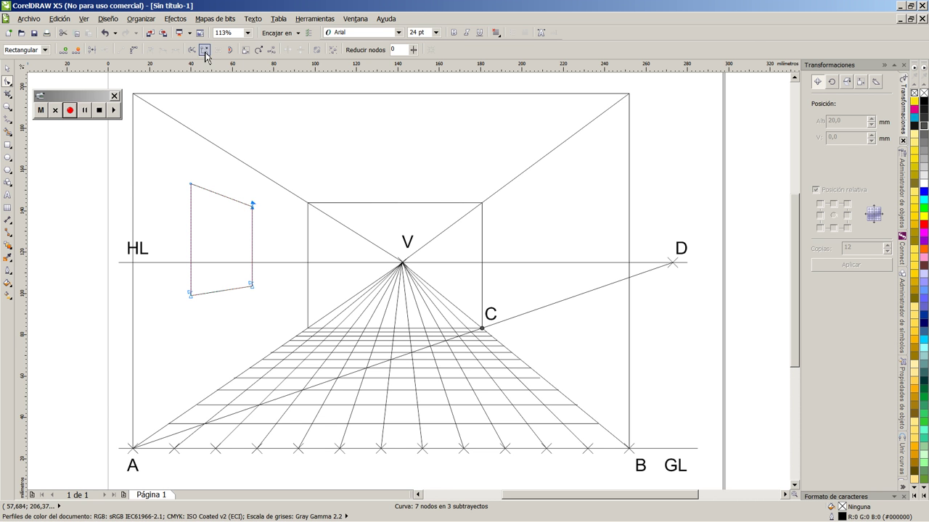
click(190, 293)
click(203, 50)
click(246, 285)
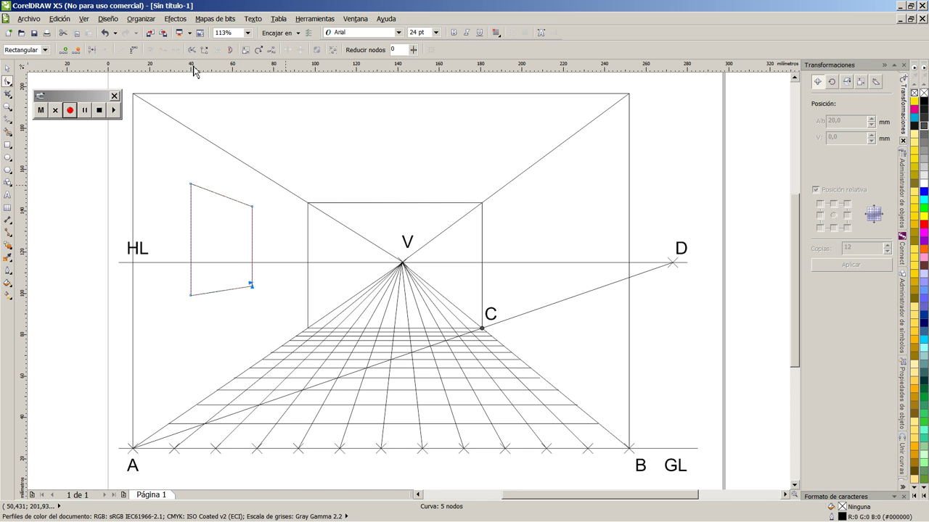
click(203, 50)
click(924, 135)
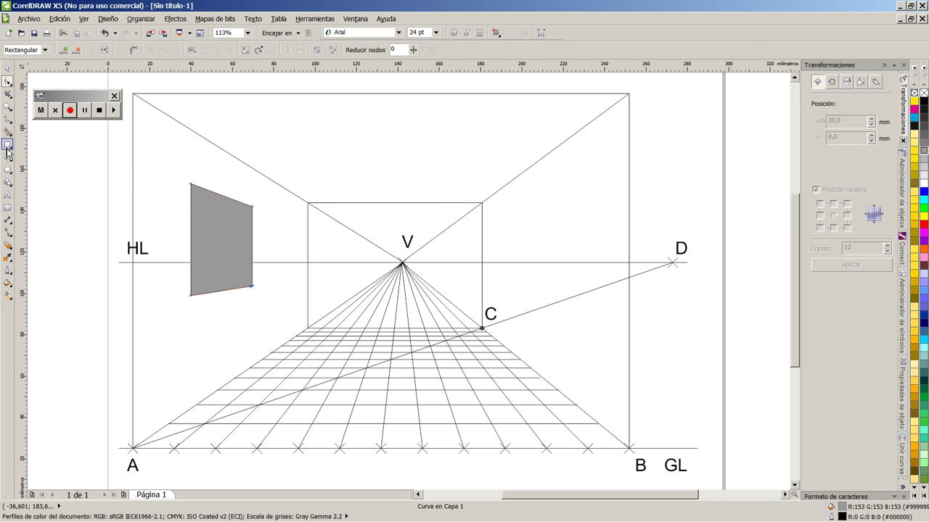
Step: Draw a perspective line from the right wall to V and the door's far vertical edge
click(6, 119)
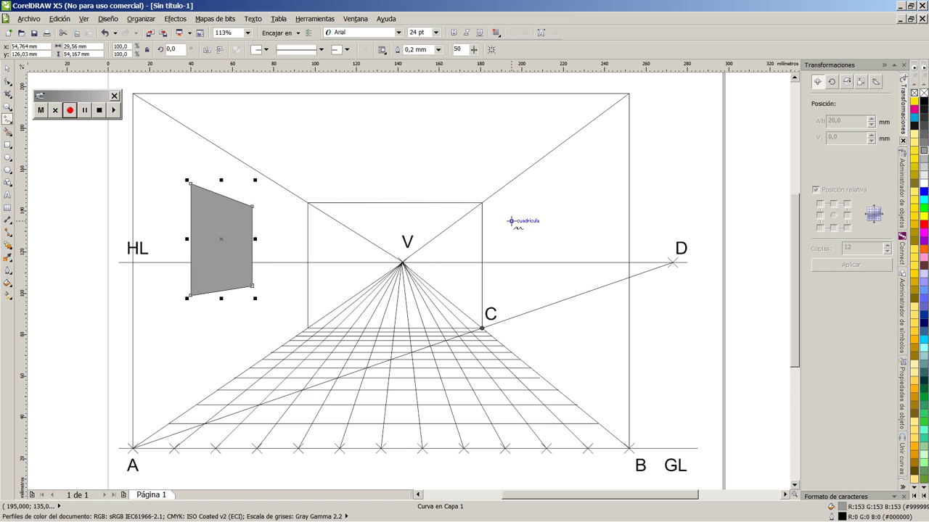
drag(629, 171, 405, 262)
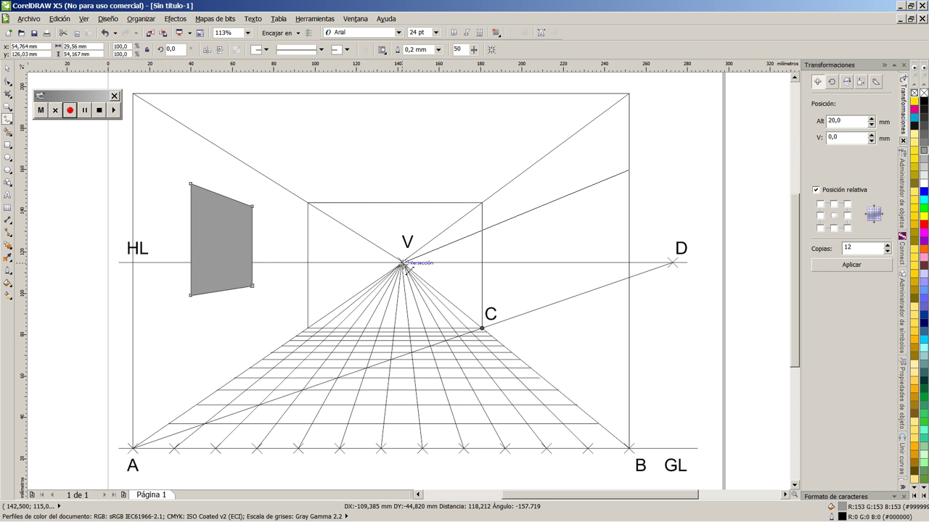
click(405, 263)
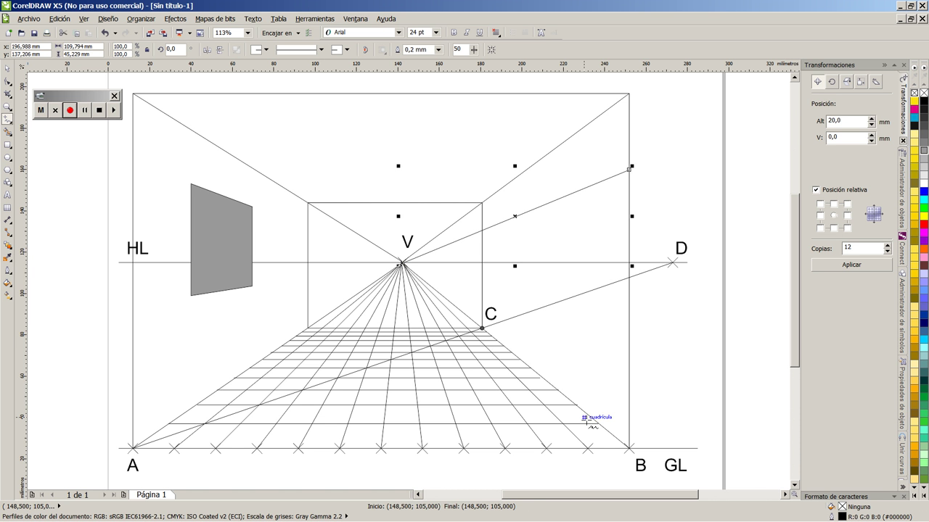
mouse_move(599, 423)
mouse_down()
mouse_move(555, 389)
mouse_move(556, 199)
mouse_up()
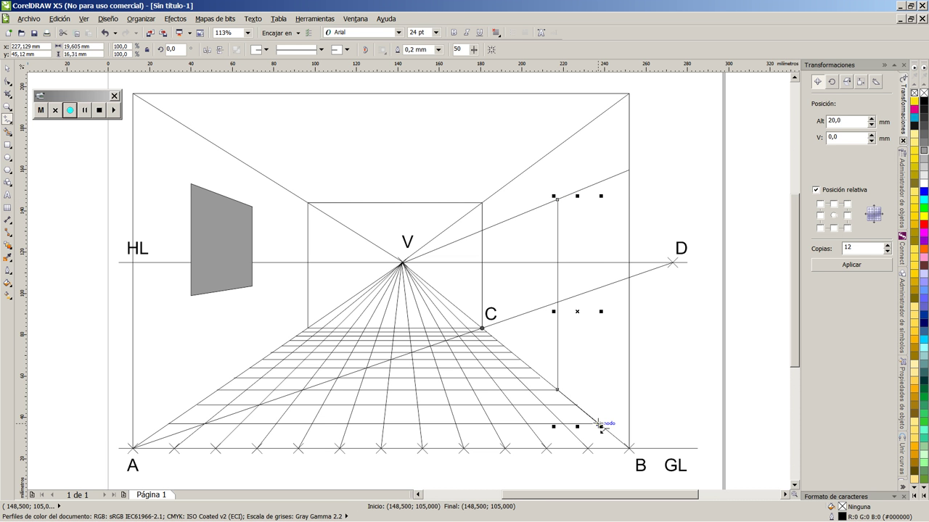
drag(600, 424, 599, 183)
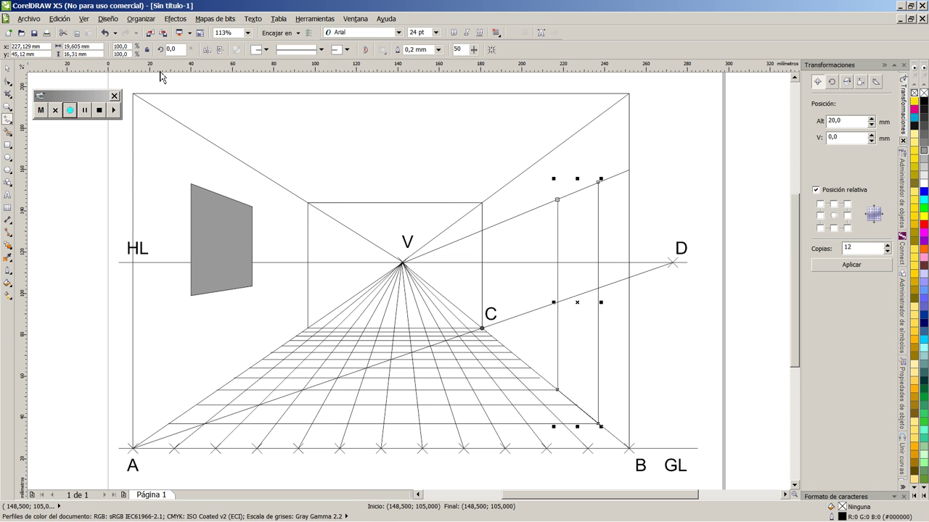
Step: Move the perspective line's endpoints onto the tops of both door edges
click(8, 82)
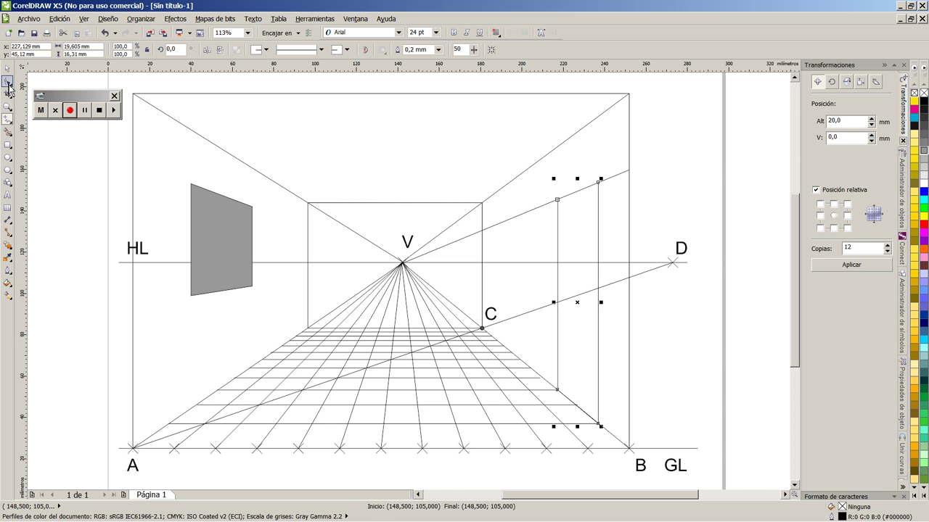
click(140, 19)
mouse_move(150, 67)
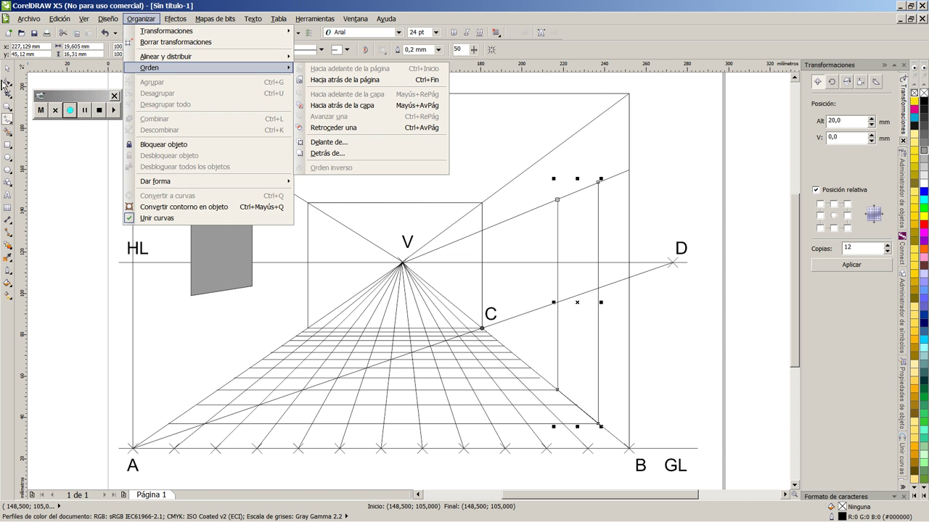
click(9, 82)
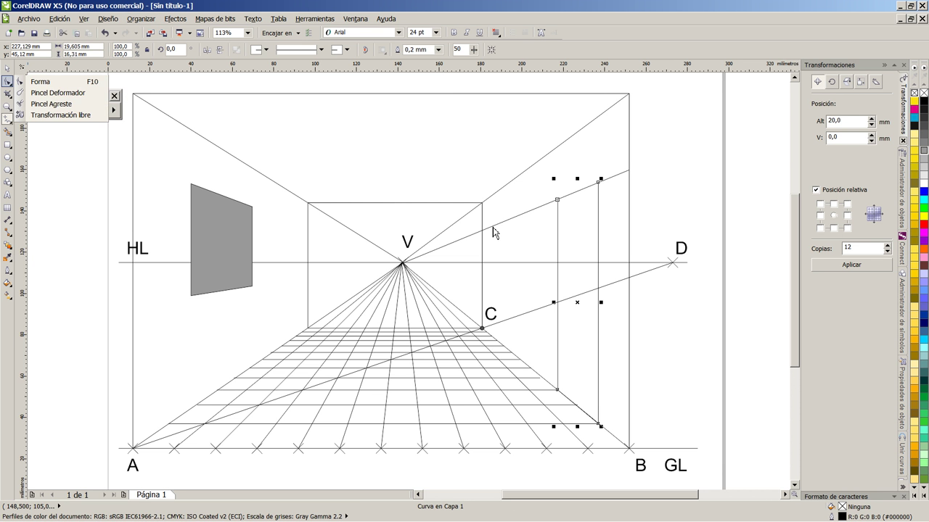
key(Escape)
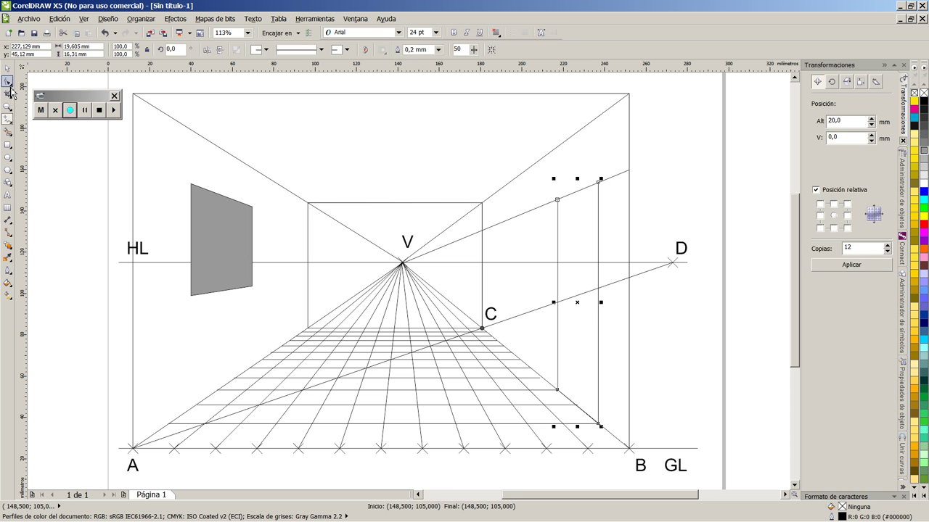
click(9, 82)
click(406, 266)
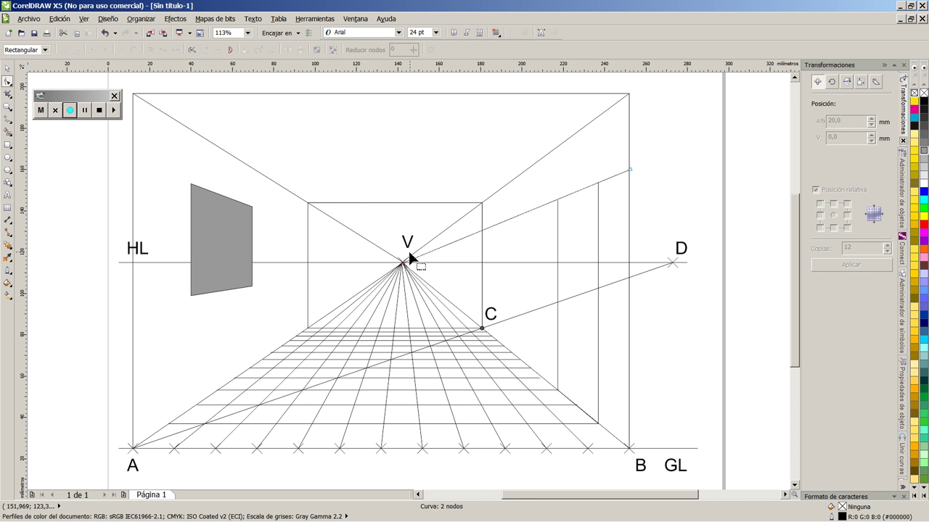
drag(406, 266, 489, 229)
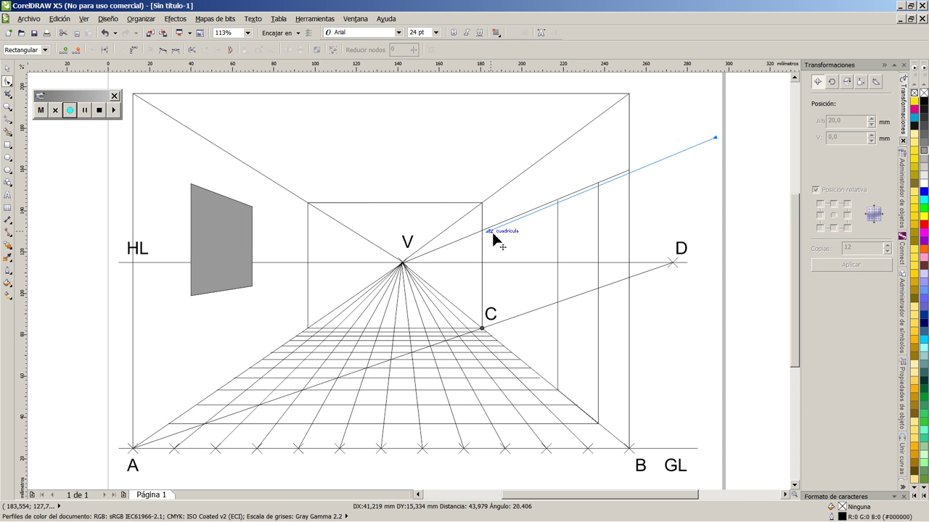
key(ctrl+z)
click(406, 262)
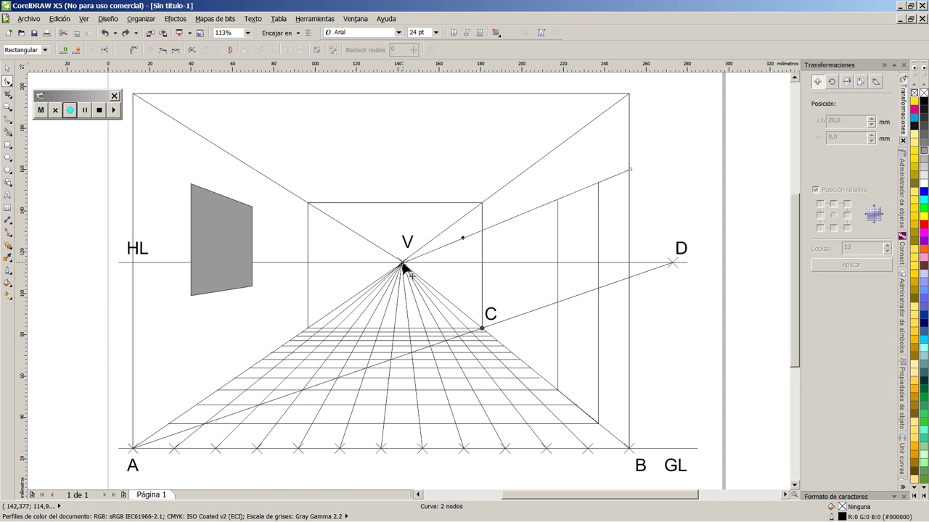
mouse_move(404, 265)
mouse_down()
mouse_move(556, 212)
mouse_move(558, 199)
mouse_up()
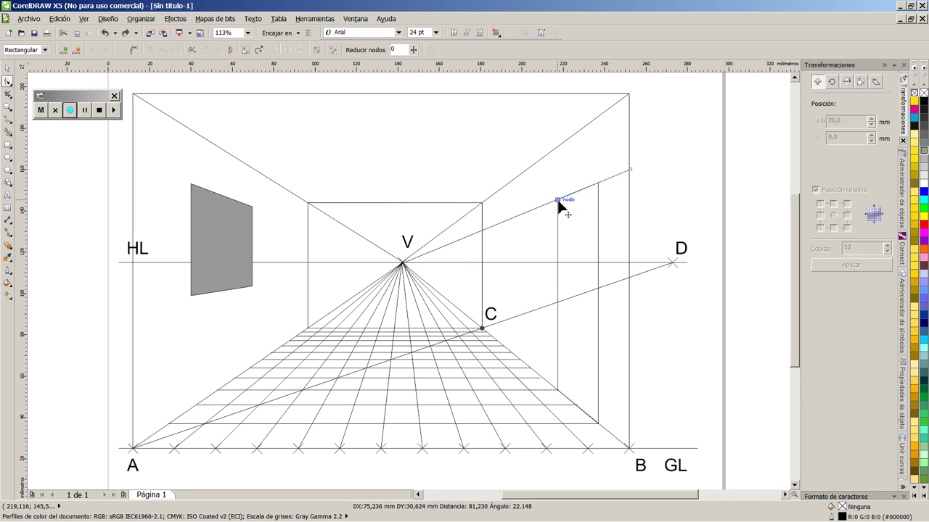
drag(630, 170, 602, 189)
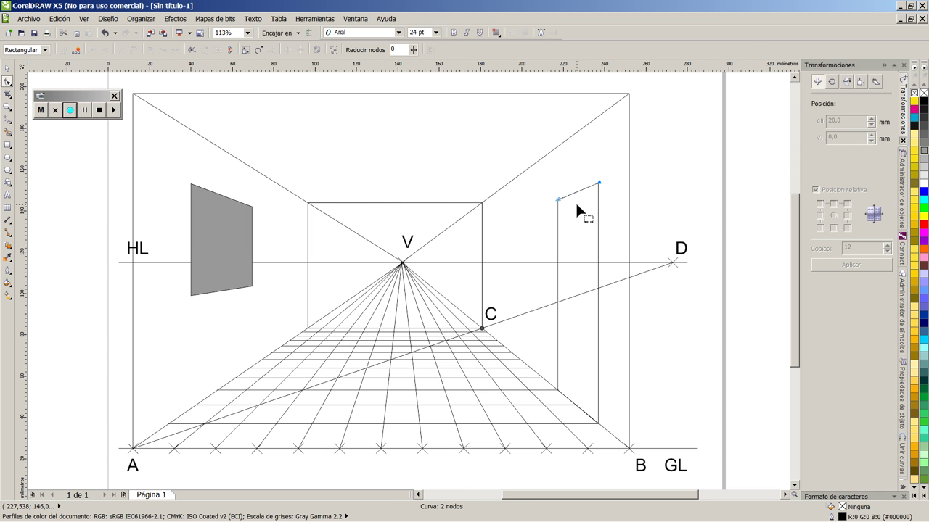
Step: Select the door's top edge and vertical sides and combine them into one curve
click(5, 69)
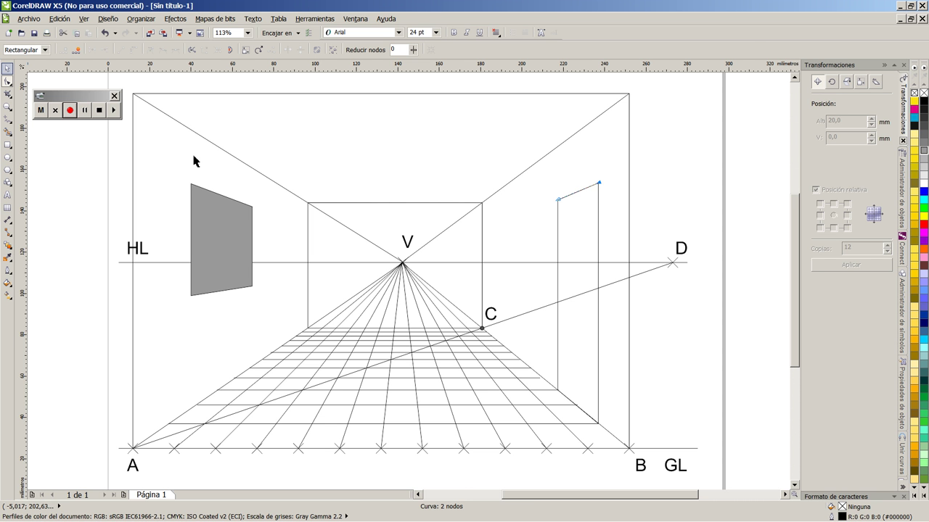
shift+click(558, 242)
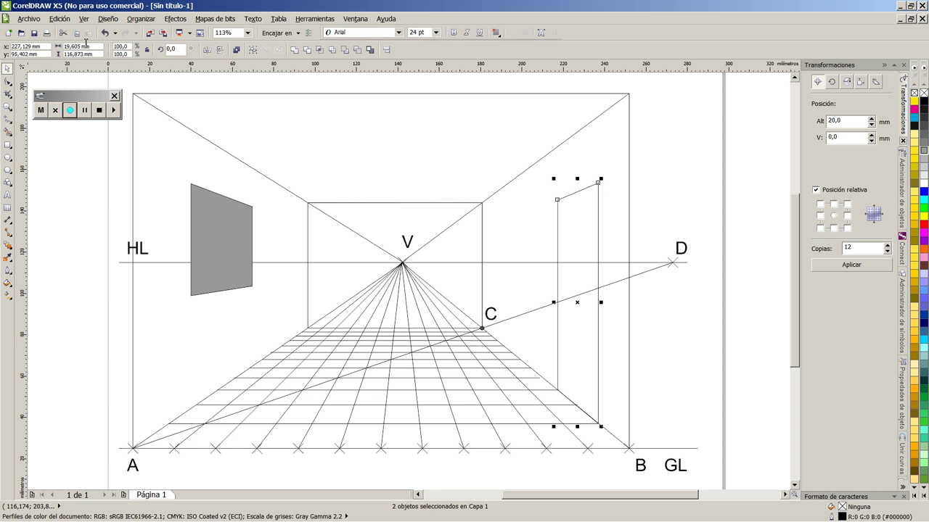
click(128, 19)
click(172, 131)
Step: Join the door outline's overlapping corner nodes to close the shape
click(8, 82)
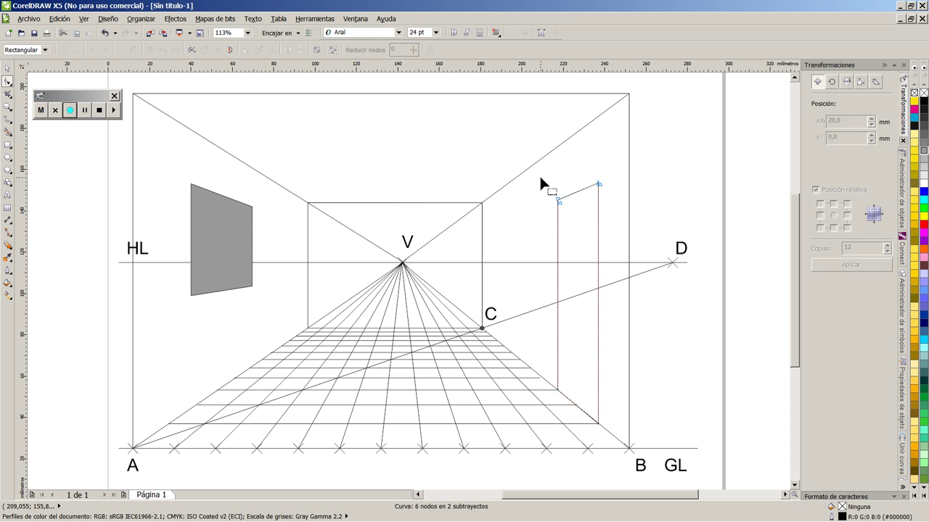
drag(541, 177, 576, 228)
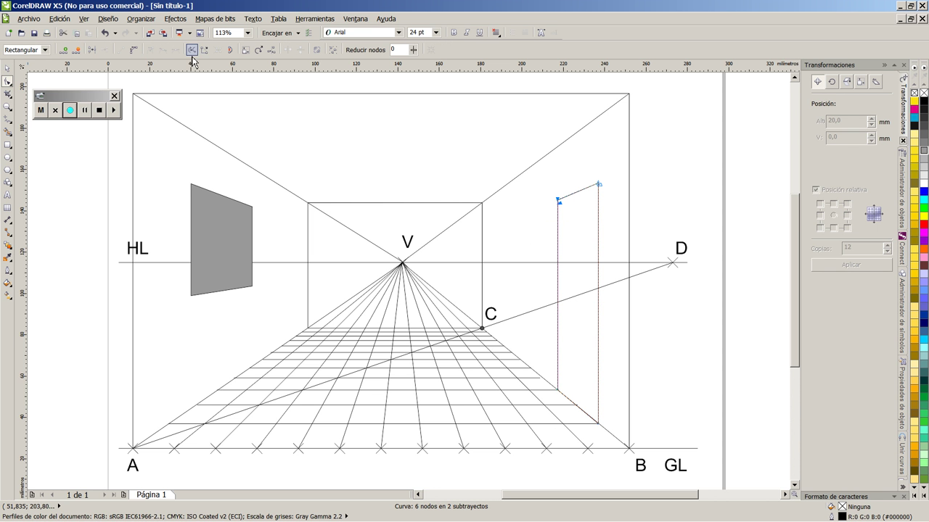
click(204, 50)
click(596, 180)
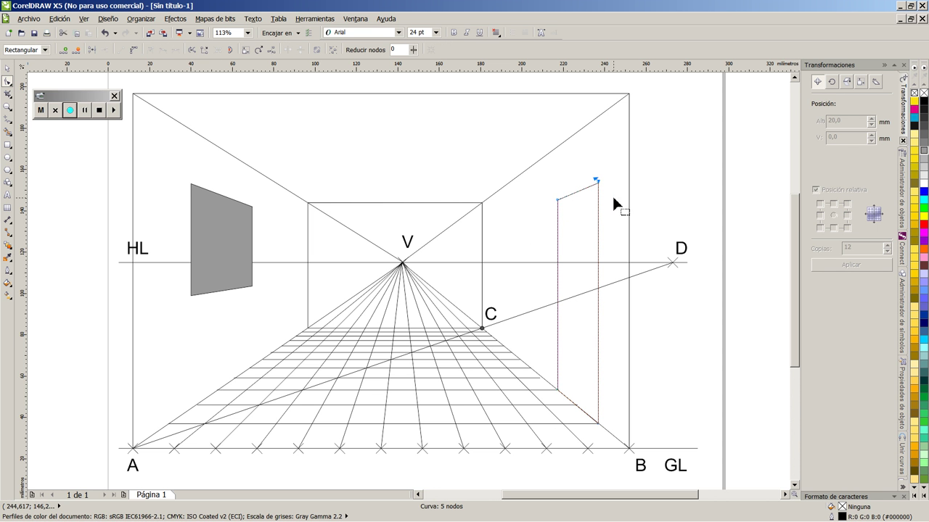
click(206, 50)
drag(538, 374, 566, 403)
Step: Fill the door with grey and deselect it
click(923, 158)
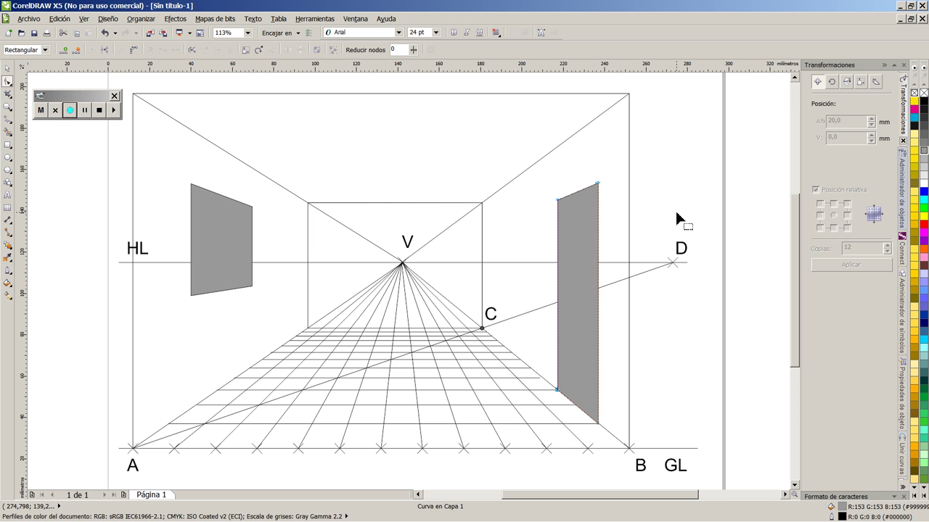
click(8, 68)
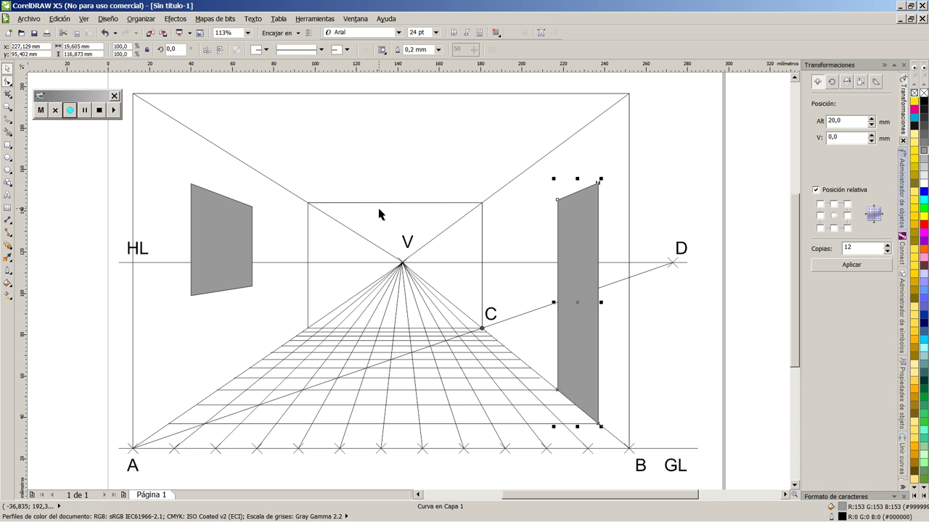
click(725, 187)
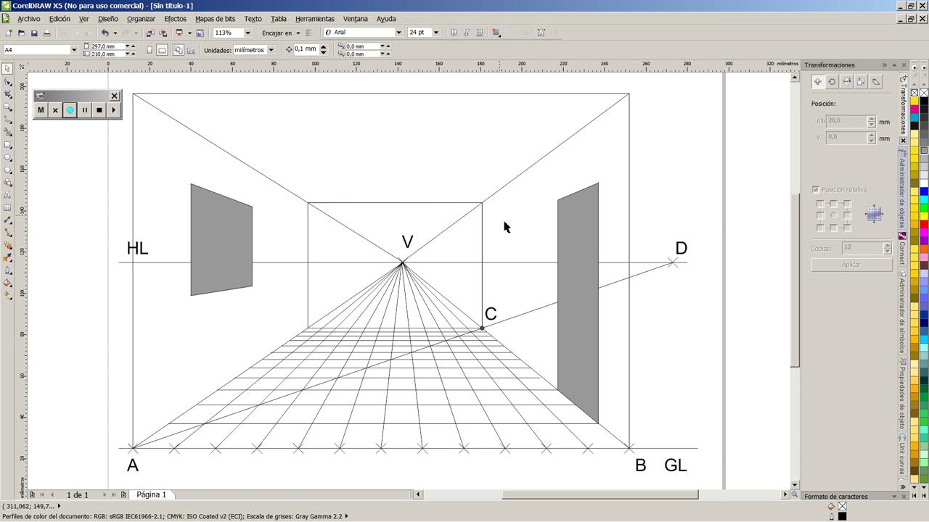